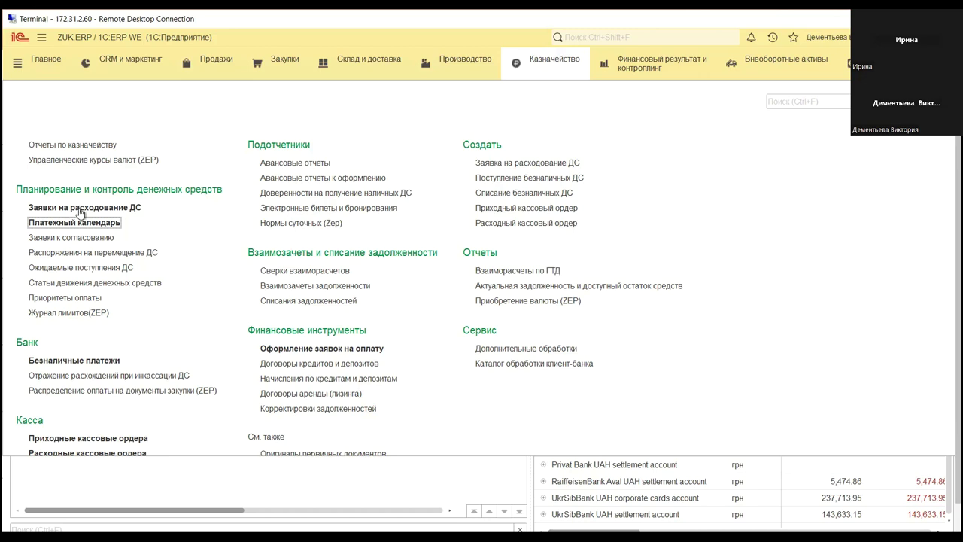
- Open the Платежный календарь and switch its view through Заявки → Календарь and Календарь → Платежи to Список заявок
click(120, 226)
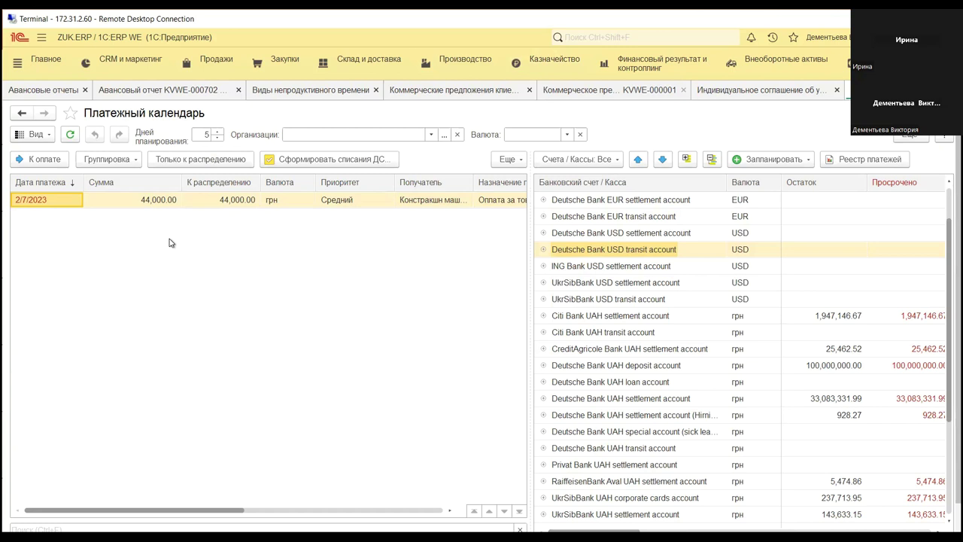
click(38, 134)
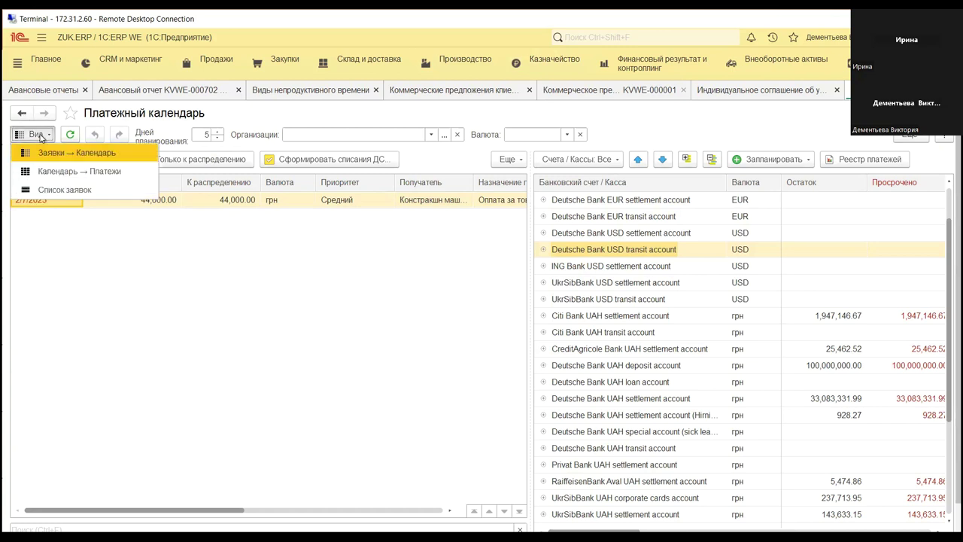
click(99, 159)
click(38, 134)
click(57, 173)
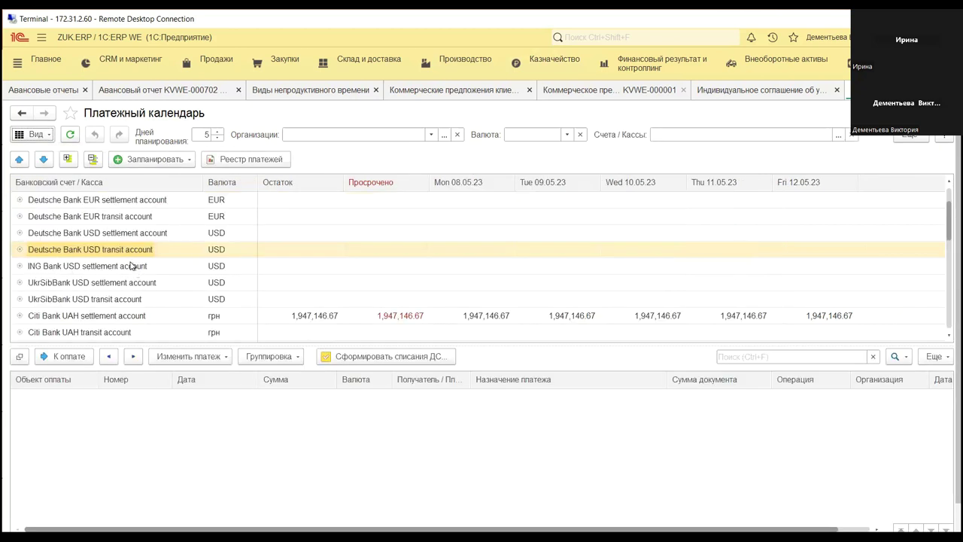
click(38, 134)
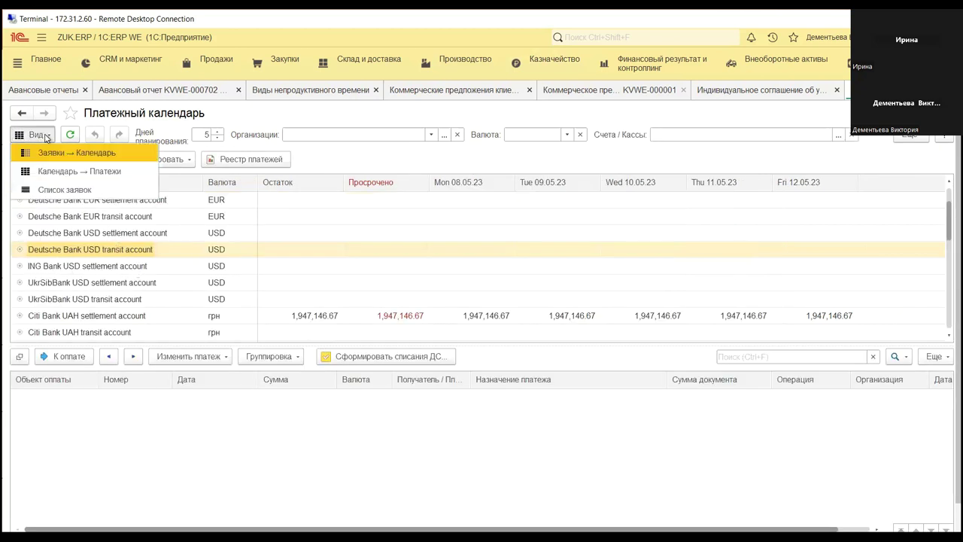
click(79, 193)
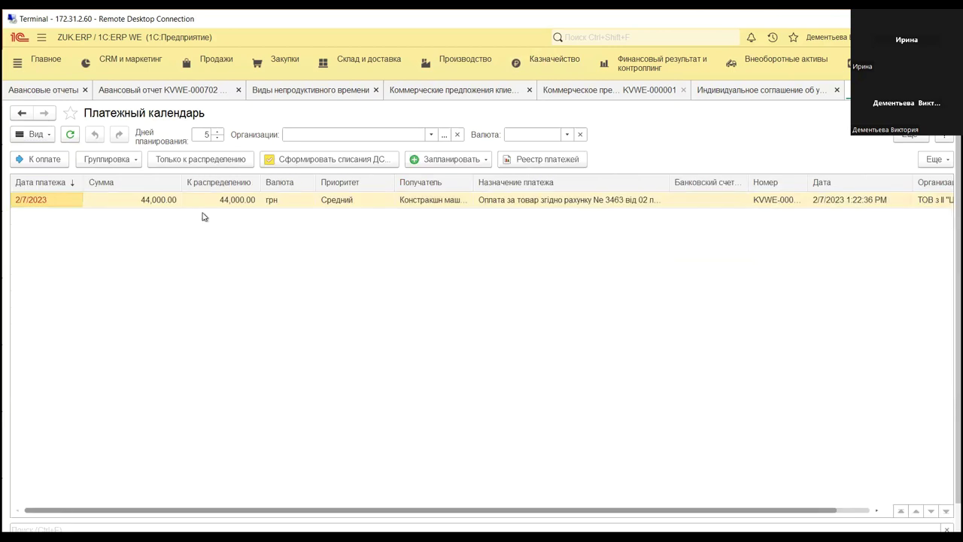
- Open the 44,000.00 грн payment request dated 2/7/2023 from the calendar and review its available Статус options without changing the status
click(193, 202)
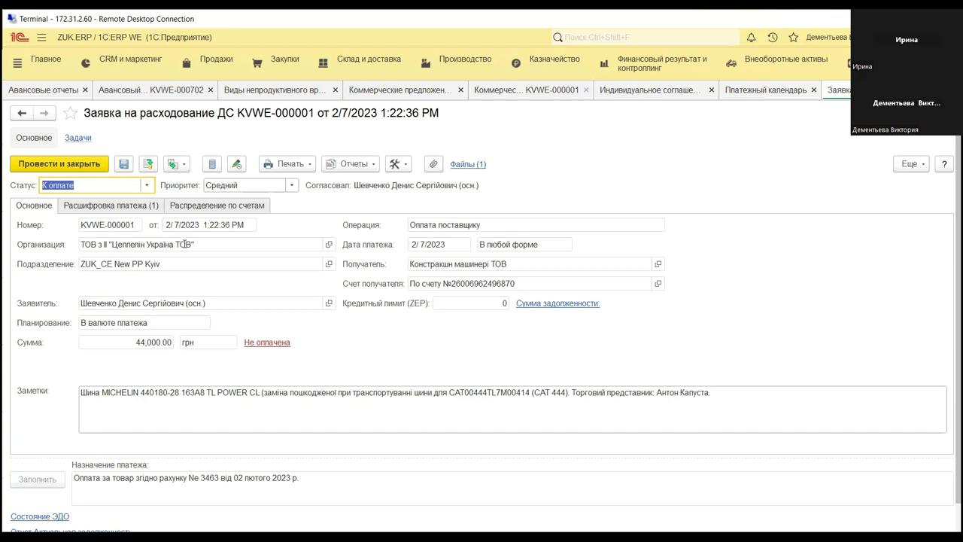
click(149, 186)
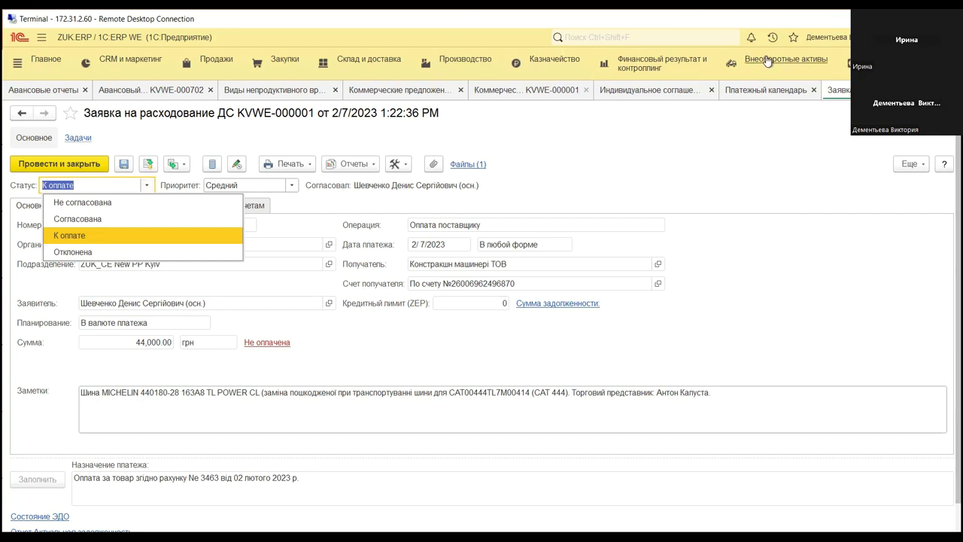
key(Escape)
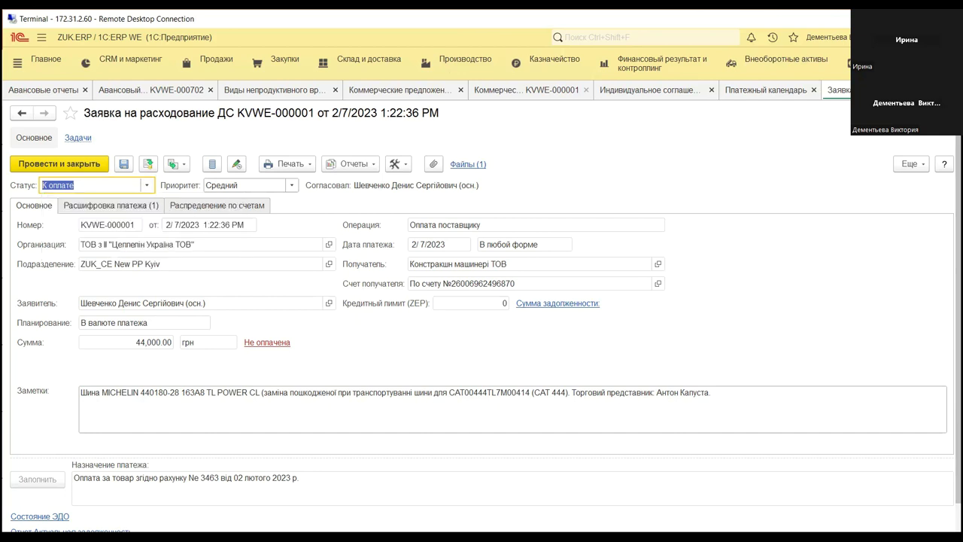
- Search the Функции для технического специалиста for "сомнит" and open the "Начисление и списание резервов по сомнительным долгам" document list
click(940, 37)
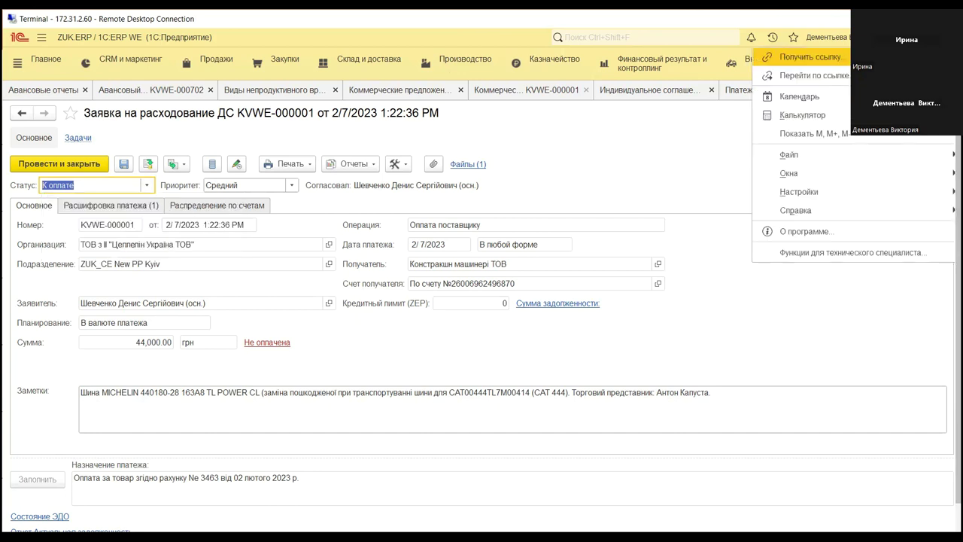
click(811, 253)
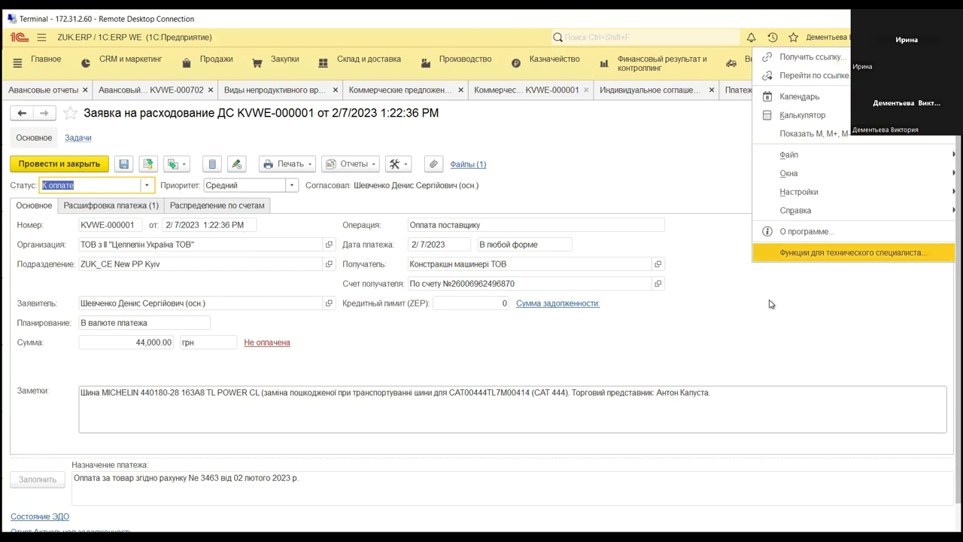
click(503, 130)
click(503, 129)
key(BackSpace)
key(BackSpace)
key(BackSpace)
key(BackSpace)
key(BackSpace)
key(BackSpace)
text(сомнит)
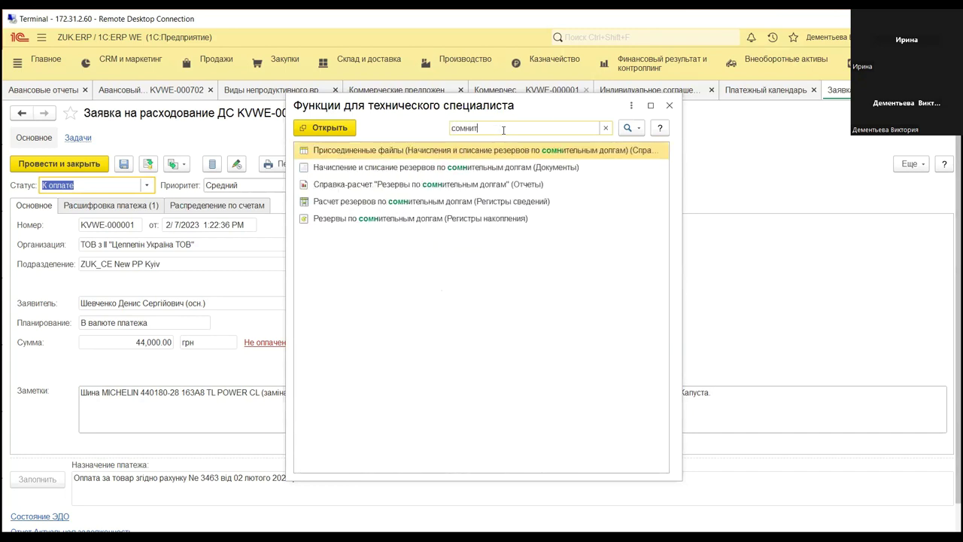
double_click(395, 167)
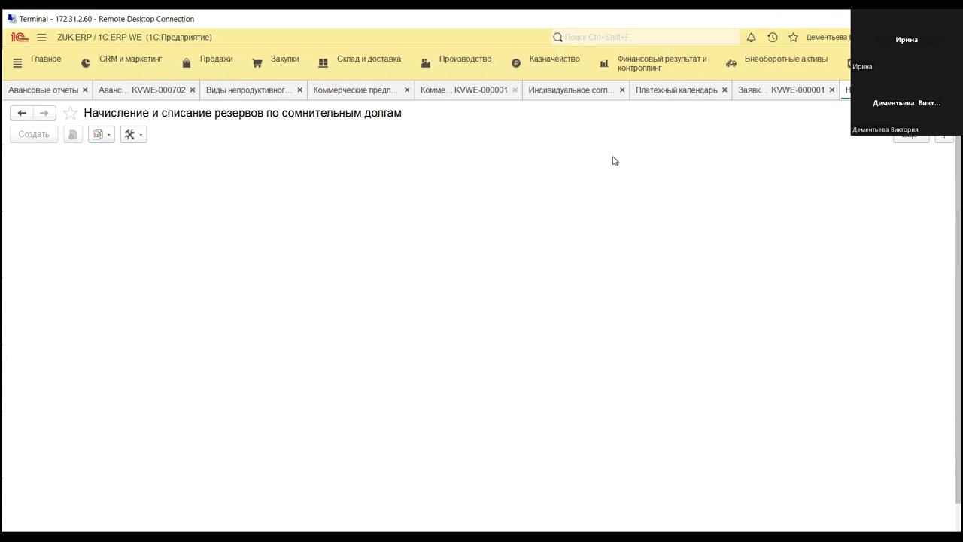
- Search the Функции для технического специалиста for "резерв", look through the matching reserve objects, and close the function list
click(949, 37)
click(830, 254)
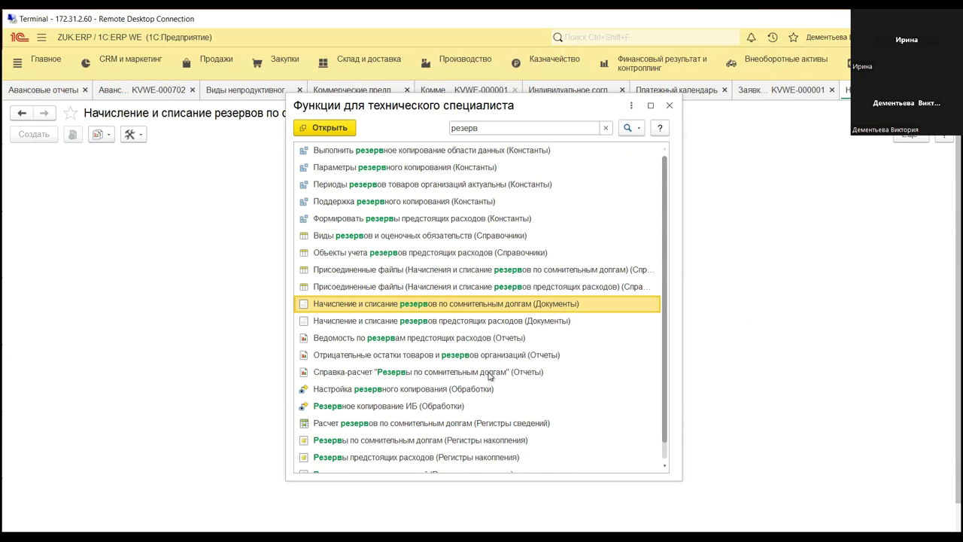
scroll(488, 375, down, 1)
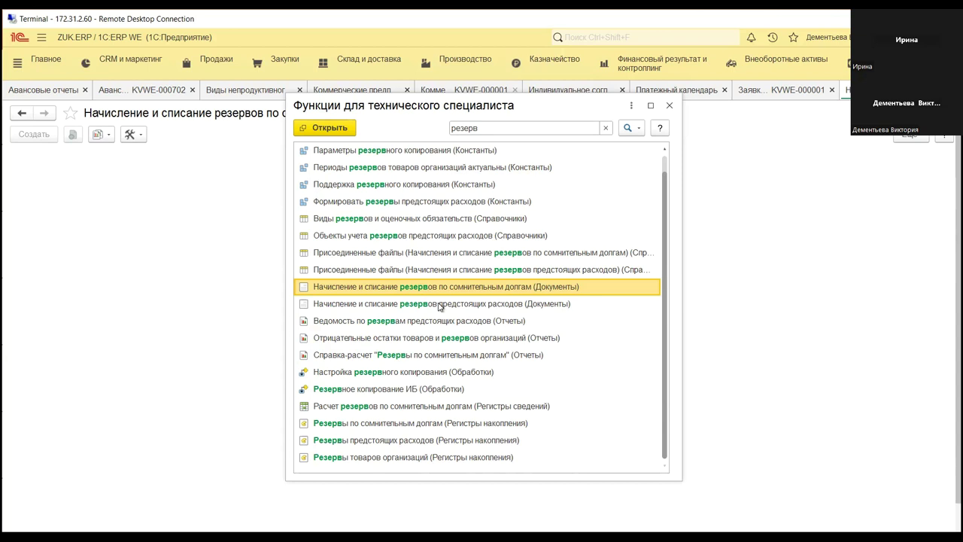
click(669, 105)
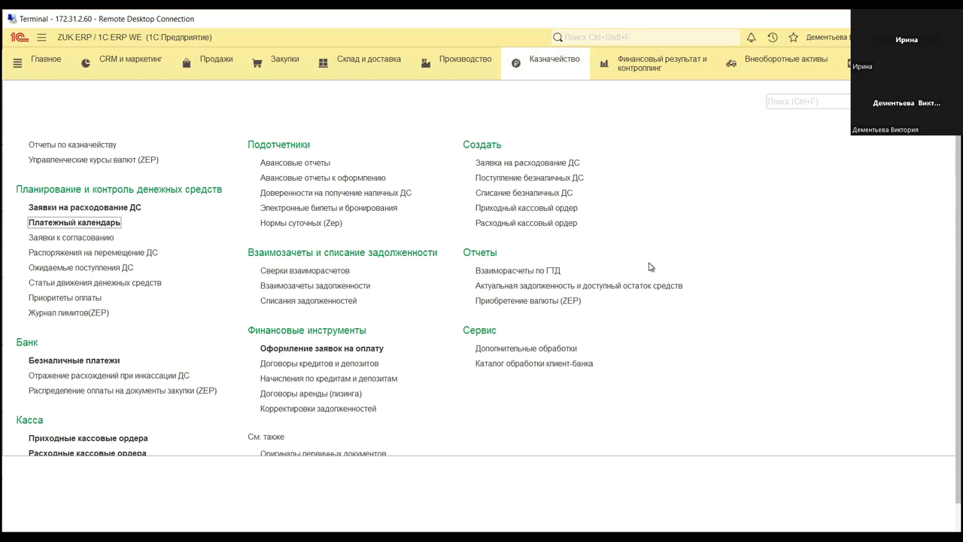
- Open the 44,000.00 грн request from the Заявки на расходование ДС list and review its Статус options without changing the status
click(98, 208)
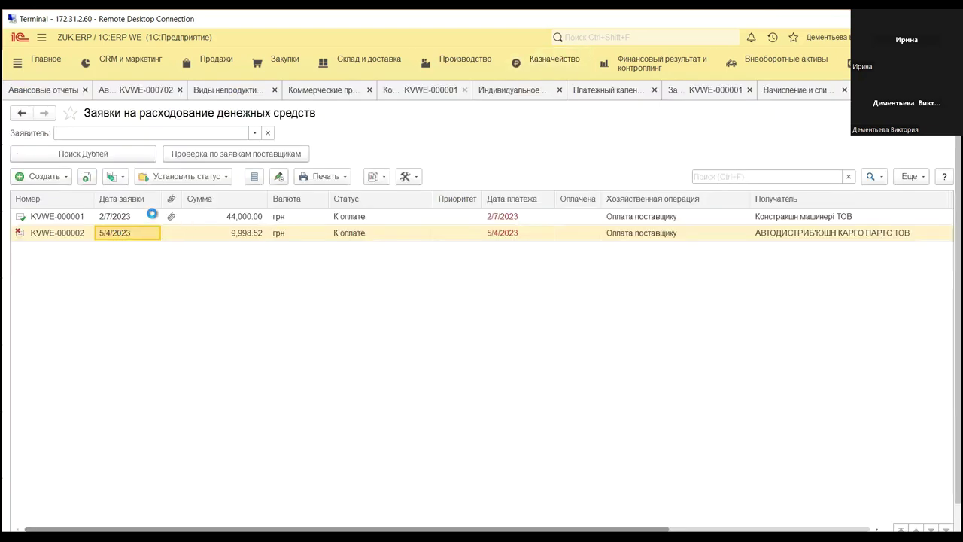
click(147, 218)
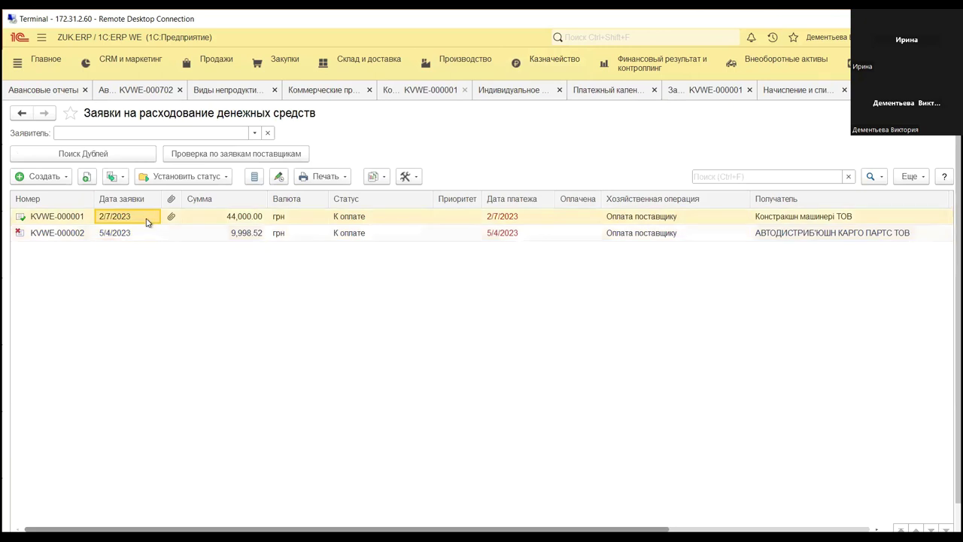
double_click(147, 219)
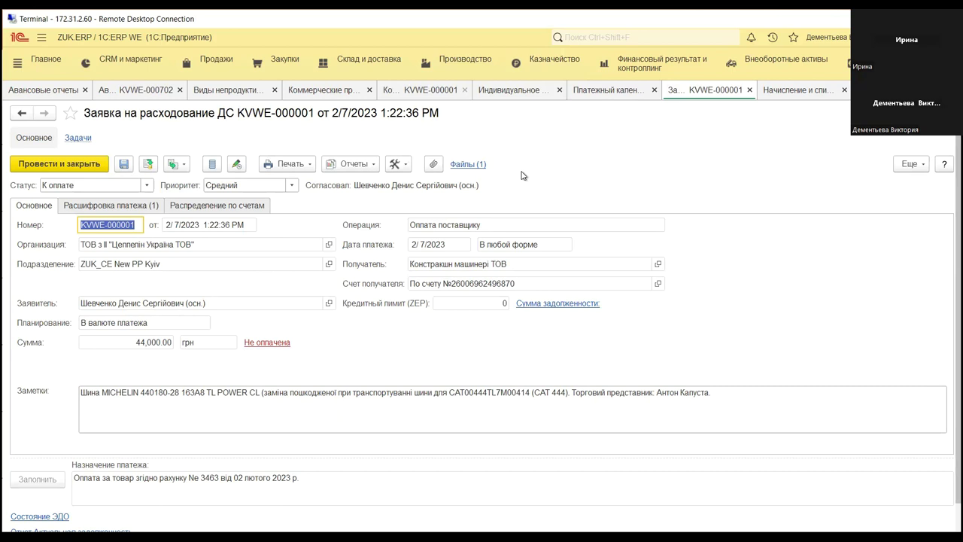
click(148, 185)
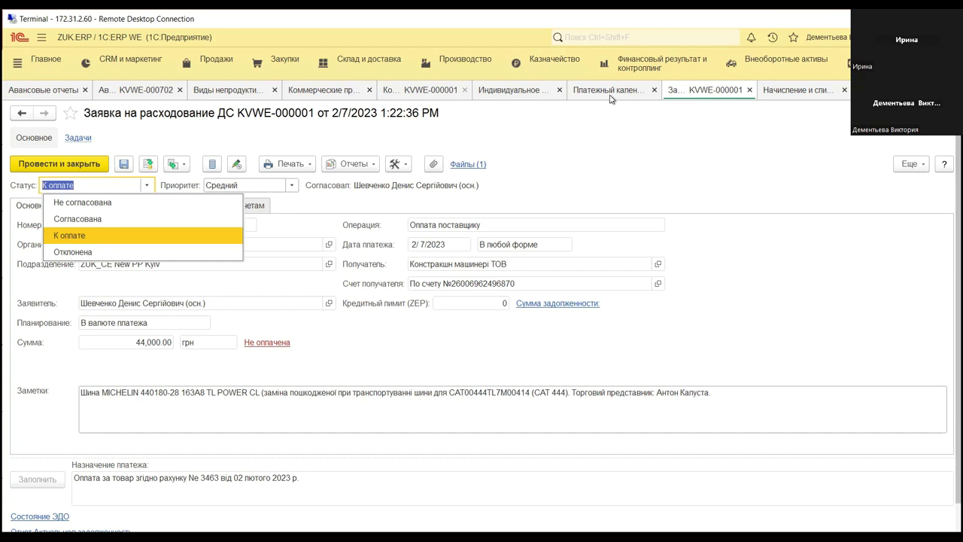
key(Escape)
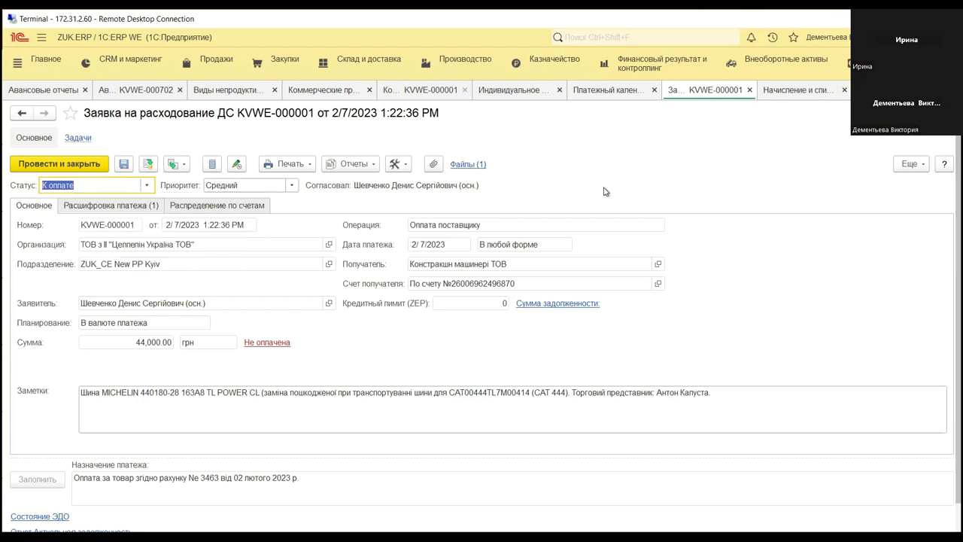